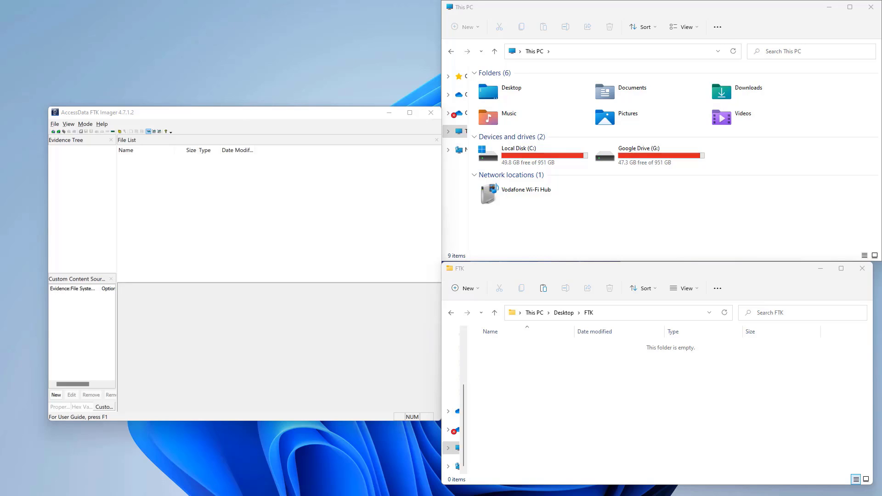
Step: Refresh the This PC drive list so the USB drive appears, and close the Data (D:) folder window
click(732, 52)
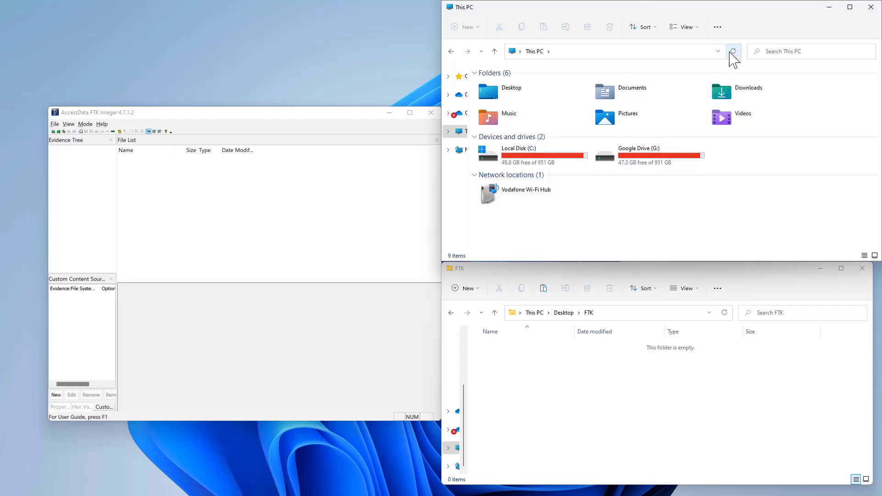
click(737, 51)
click(734, 52)
click(735, 51)
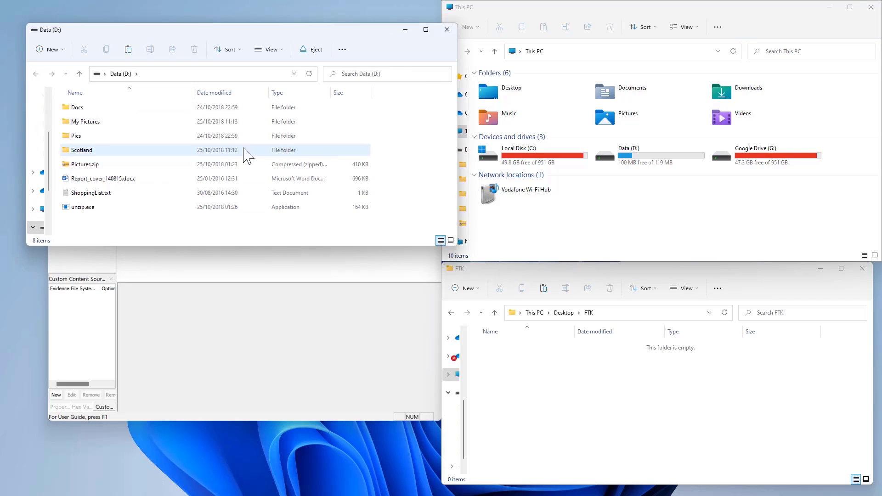
click(452, 32)
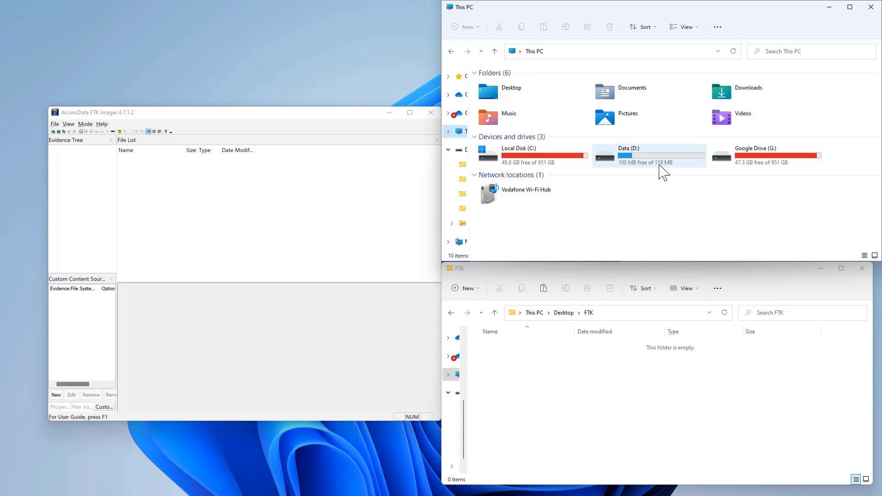
mouse_move(663, 173)
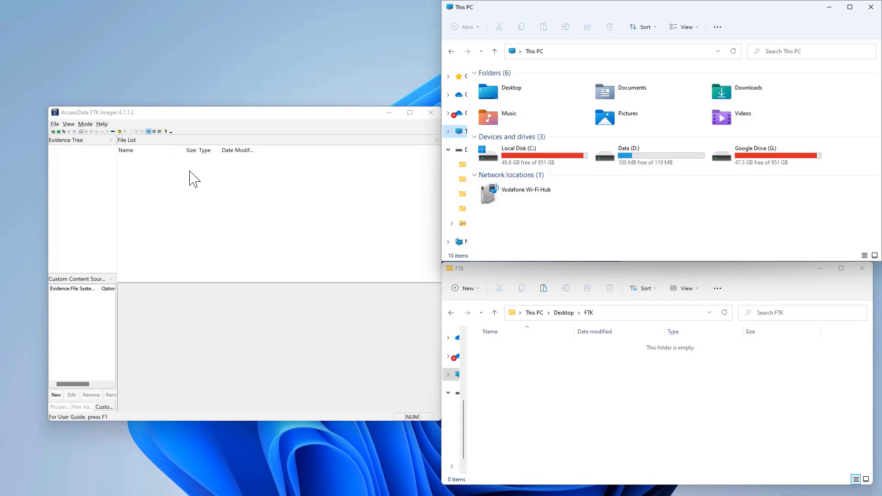
Step: Start a disk image of a physical drive, using PHYSICALDRIVE1 - General UDisk USB Device [8GB USB] as the source
click(55, 125)
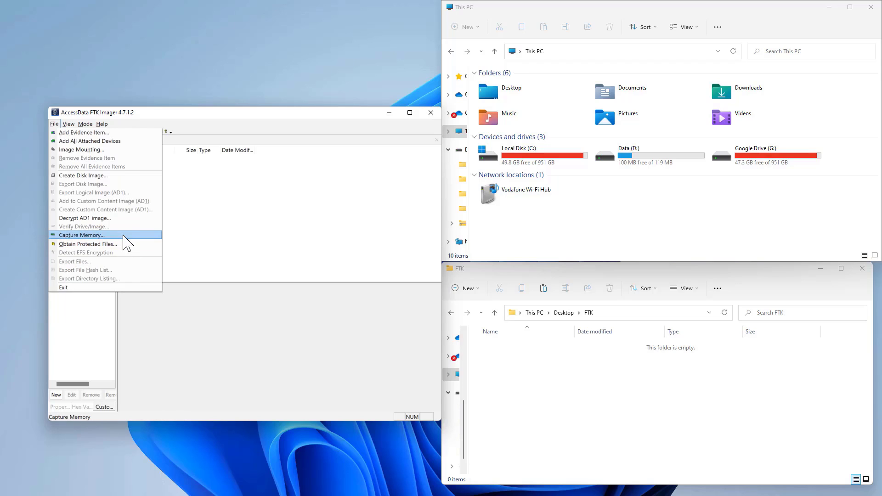
click(127, 181)
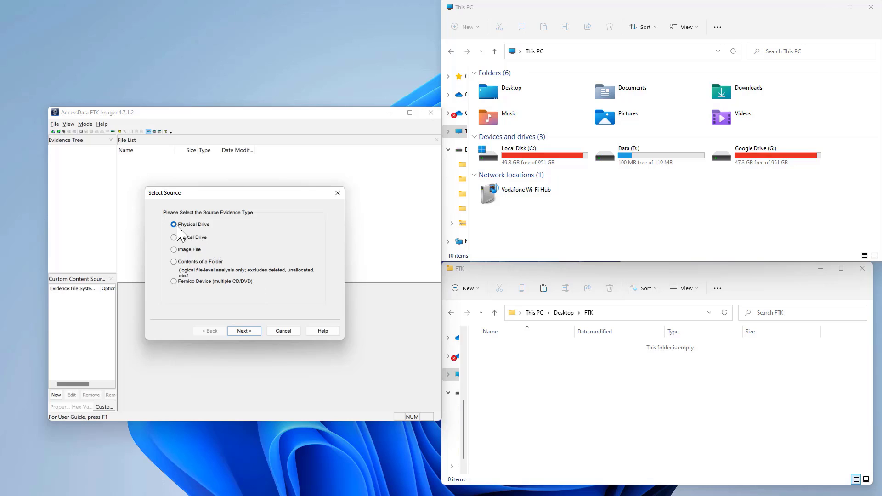
click(245, 330)
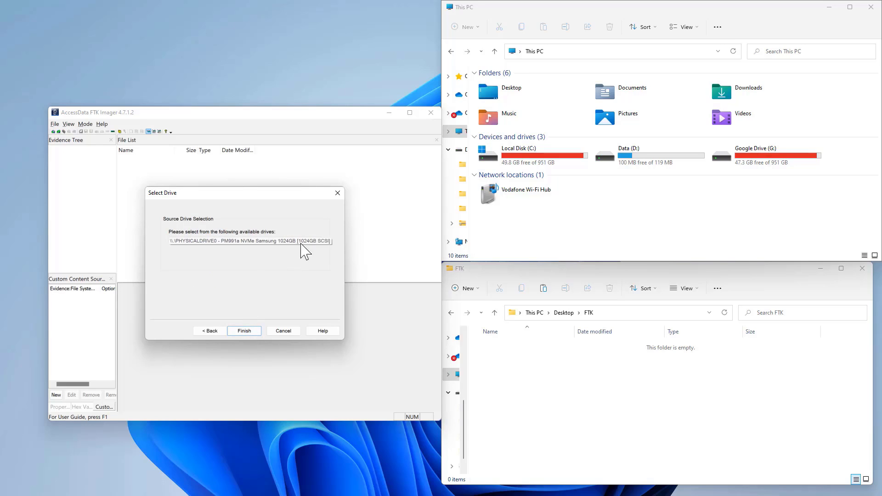
click(296, 242)
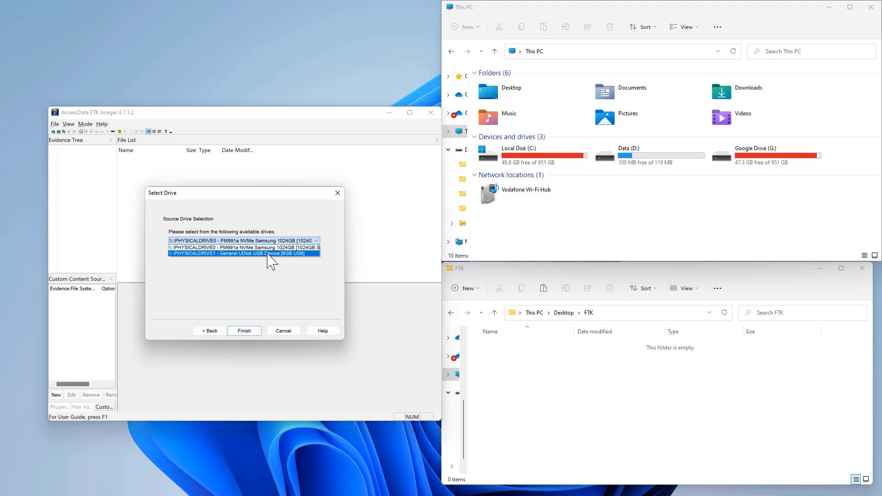
click(298, 254)
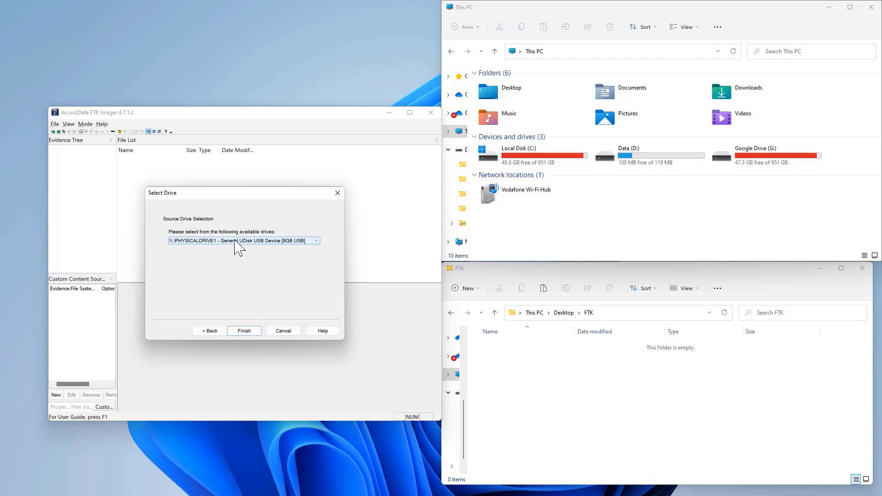
click(244, 332)
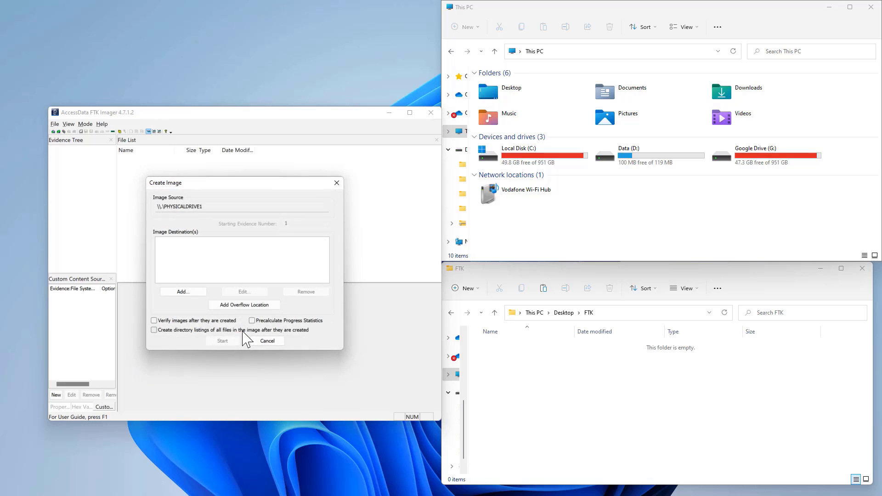
Step: Add a Raw (dd) image destination with case number GCU1635 and evidence number FG432
click(196, 295)
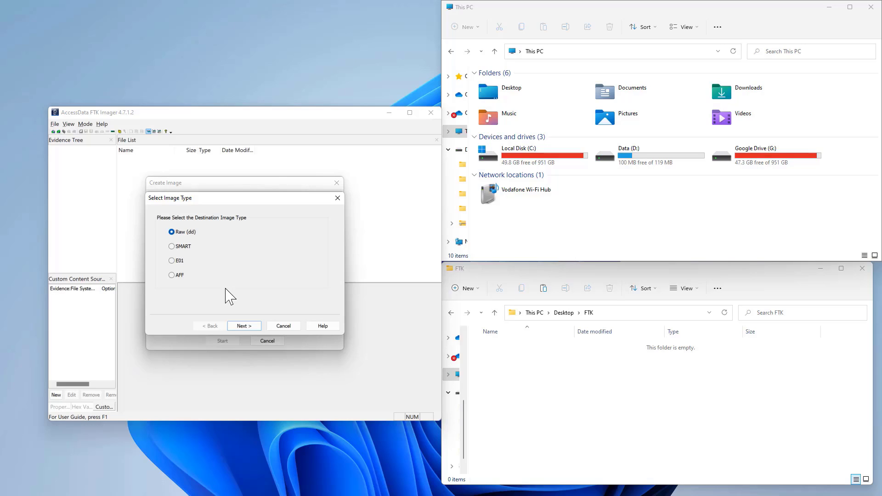
click(243, 326)
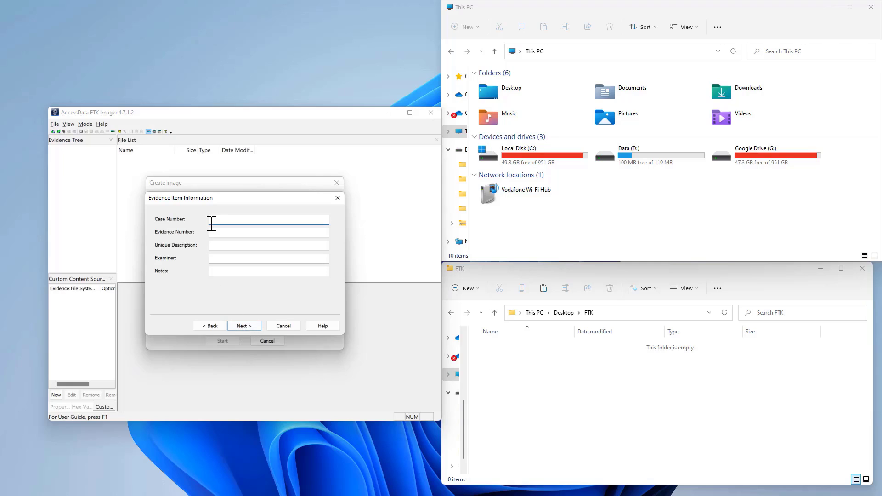
text(SCU1635)
click(230, 234)
text(FG432)
Step: Set the evidence item's unique description to USB and fill in the examiner's name
click(232, 245)
text(USU)
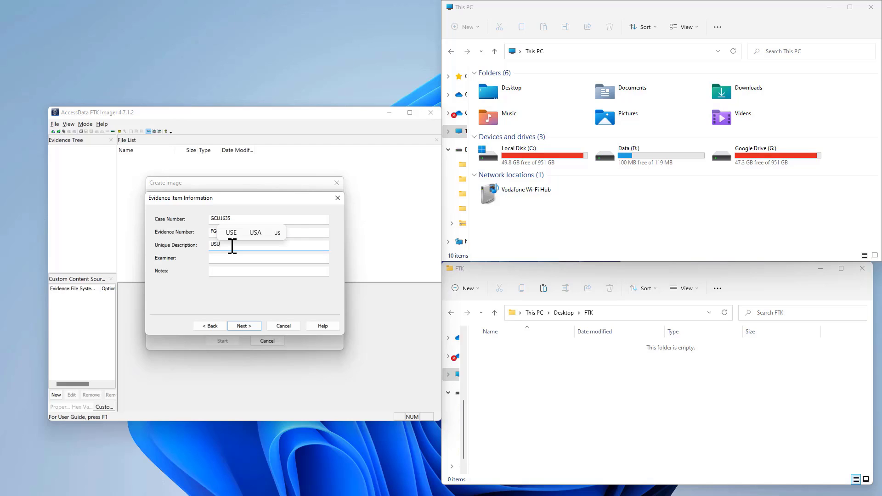
key(BackSpace)
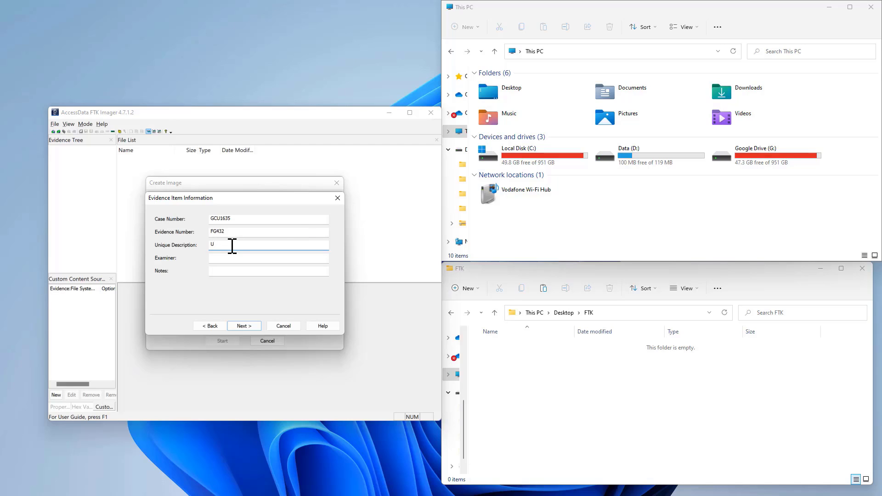
text(SB)
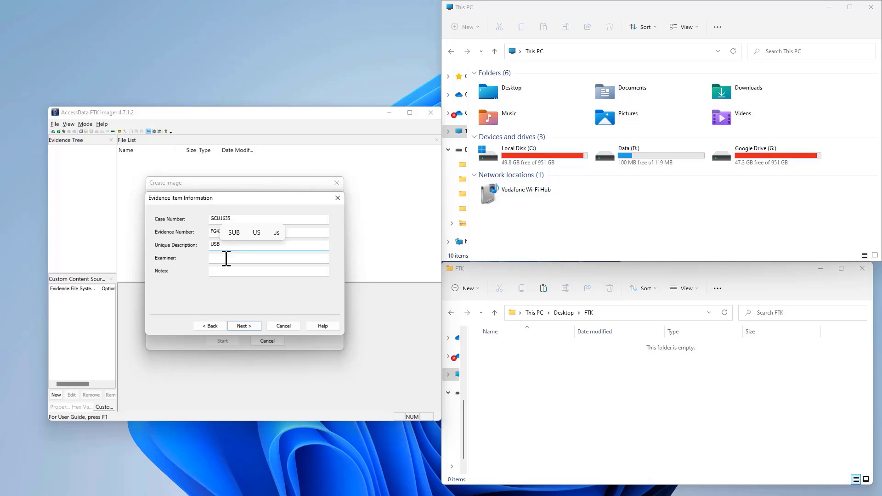
click(225, 259)
text(Neb)
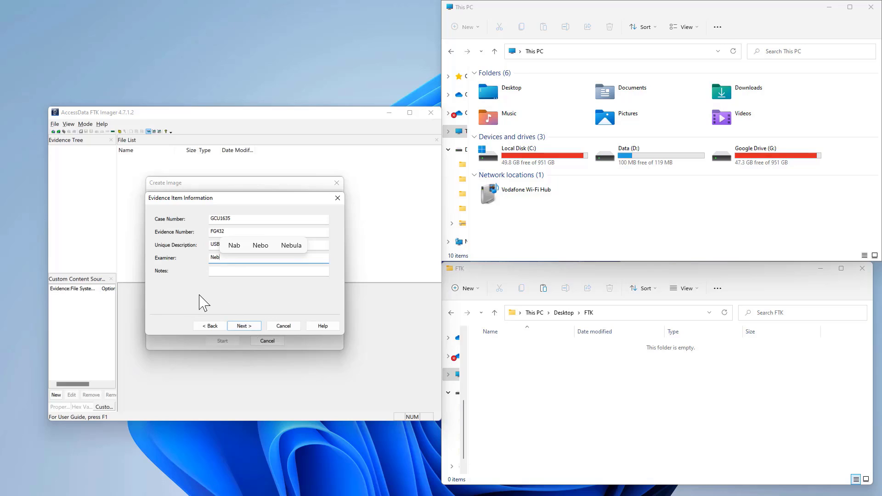
click(237, 327)
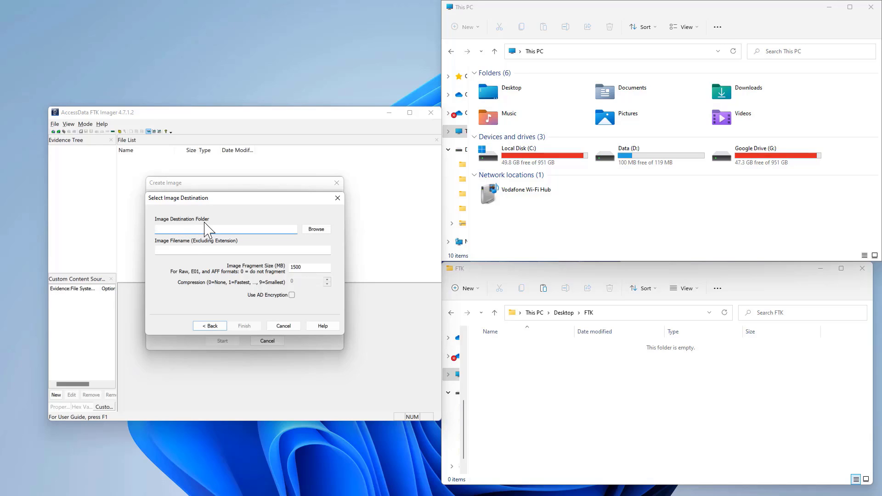
Step: Set the image destination folder to the FTK folder on the Desktop
click(319, 232)
scroll(239, 276, down, 3)
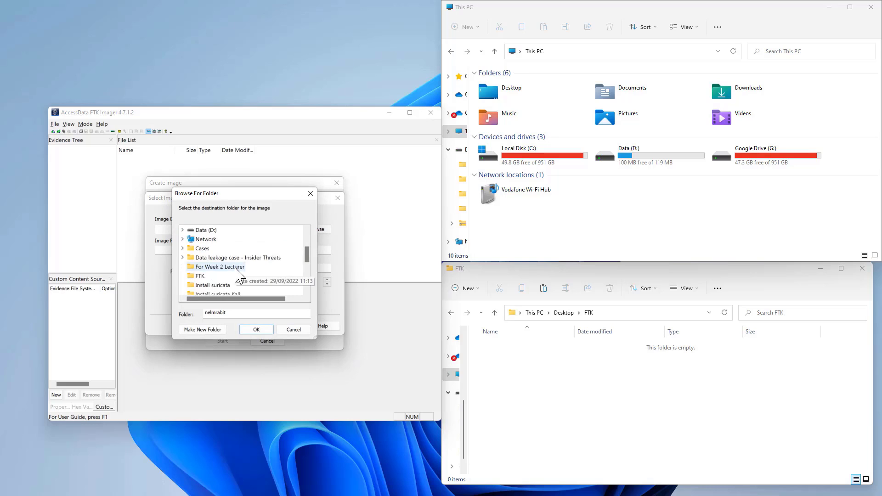
click(201, 278)
click(256, 330)
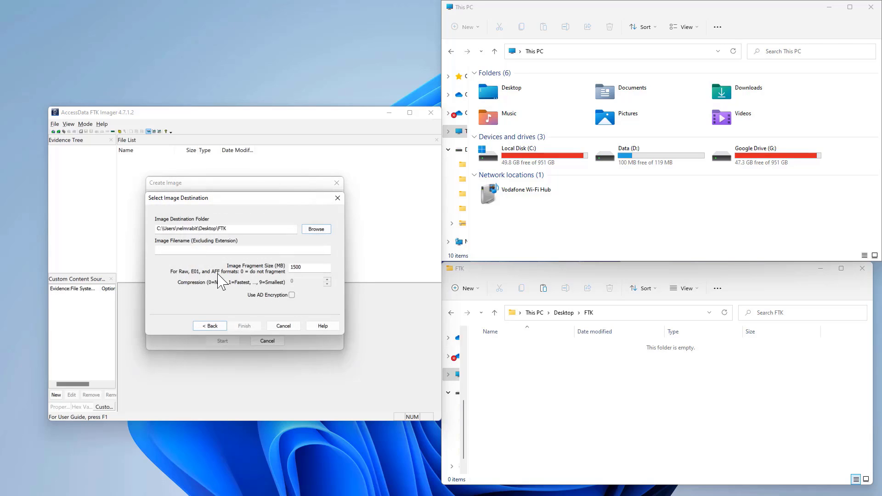
Step: Name the image file USB, keep the fragment size at 1500 MB, and start creating the image
click(198, 252)
text(USB)
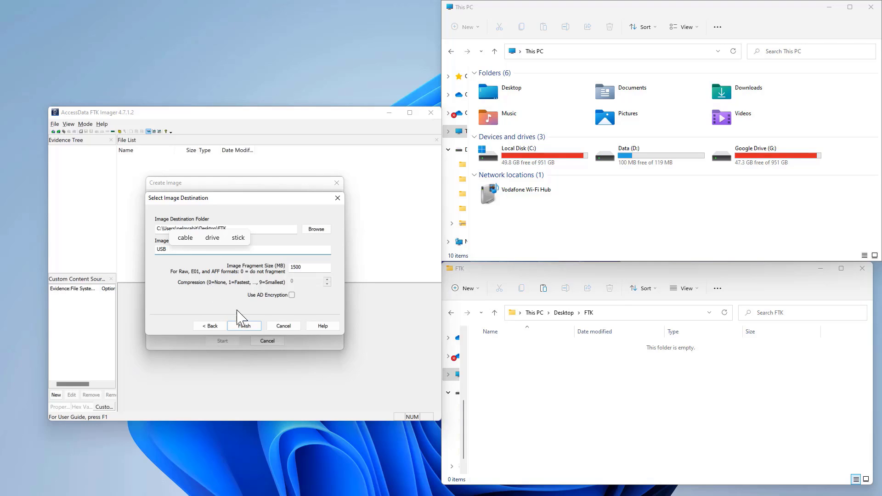
click(244, 326)
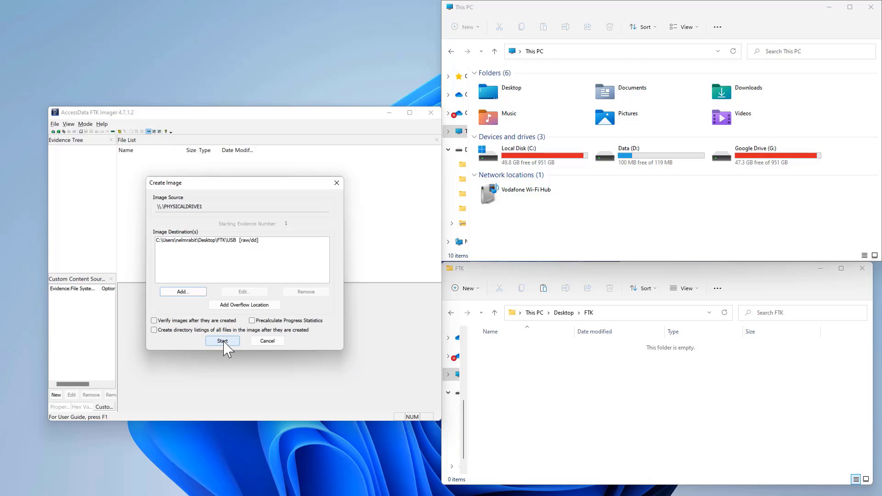
click(223, 341)
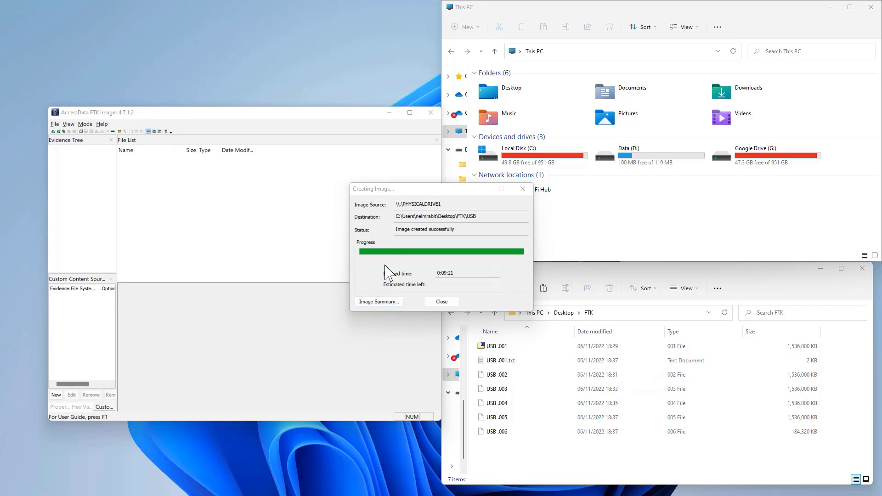
Step: Review the image summary, including the case information and the computed MD5 and SHA1 hashes, and close the imaging dialogs
click(378, 302)
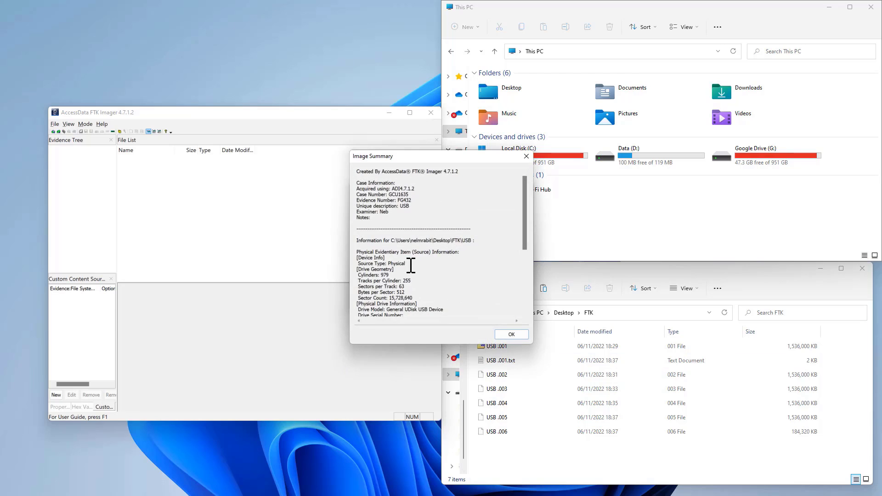
scroll(527, 256, down, 5)
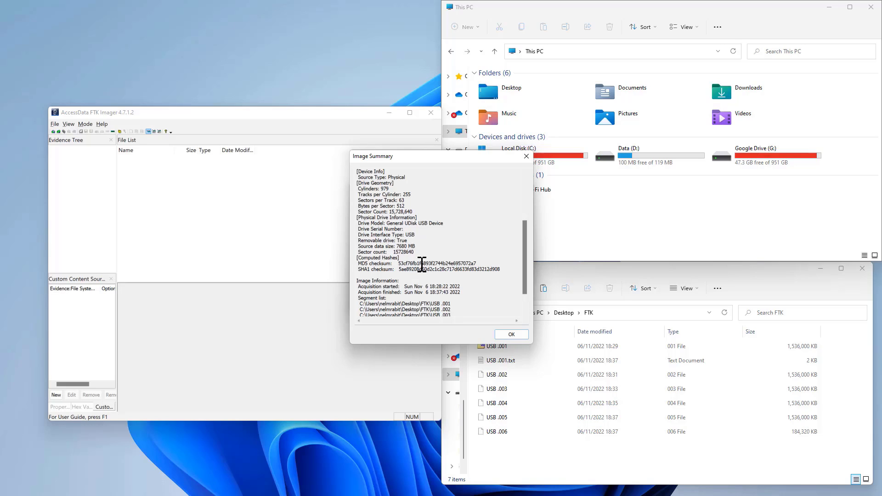
drag(398, 263, 521, 238)
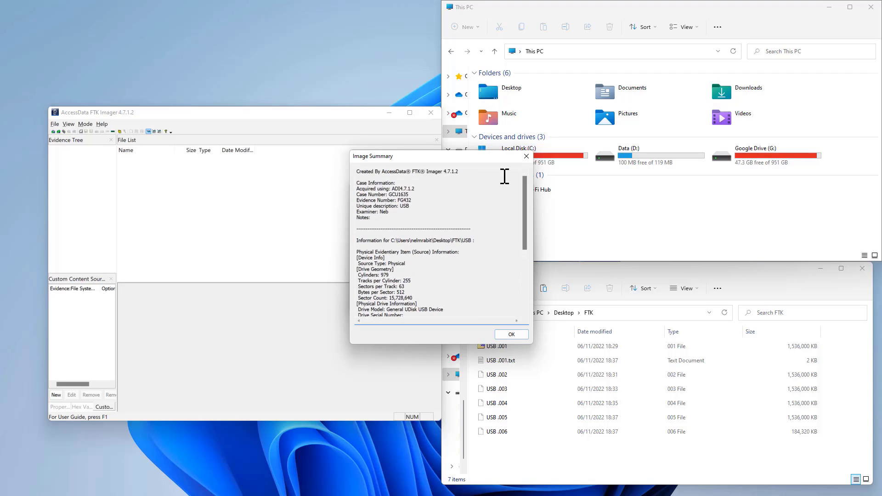
click(511, 335)
click(442, 303)
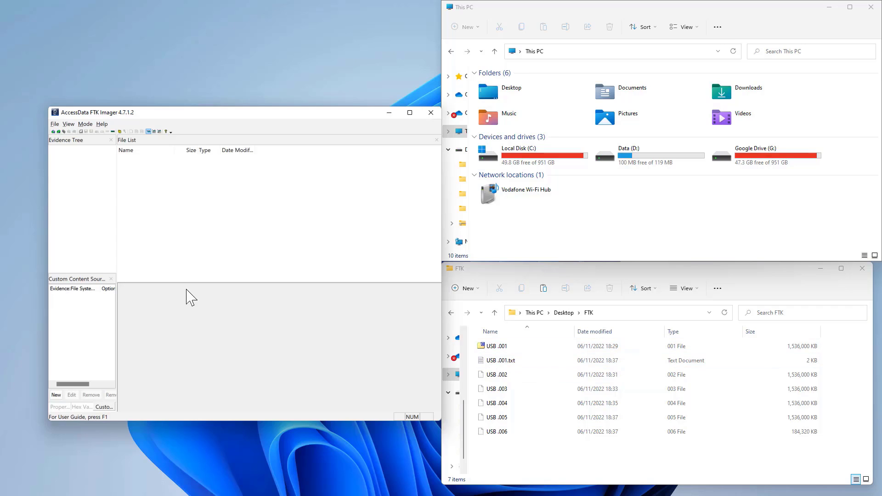
Step: Add the image file USB .001 from the Desktop's FTK folder as an evidence item
click(55, 125)
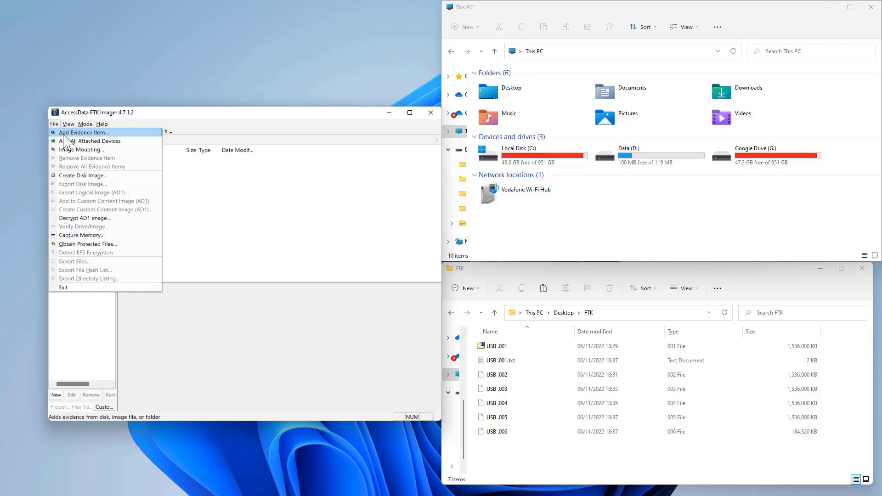
click(92, 134)
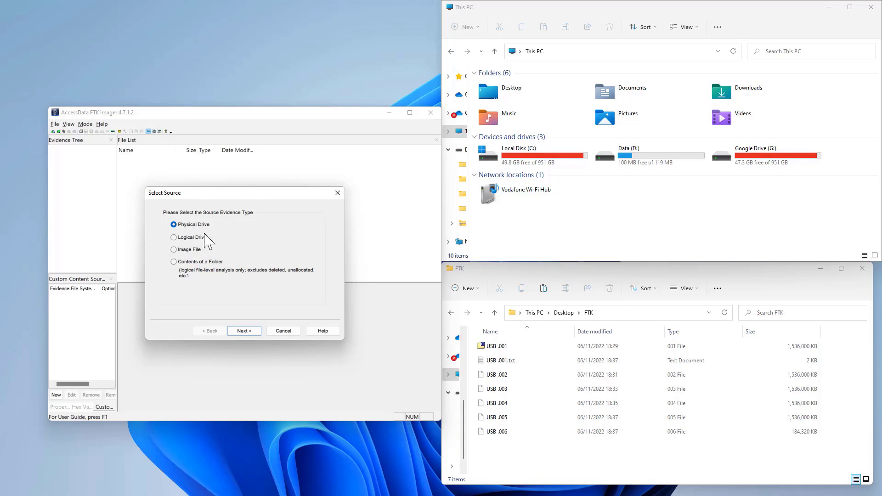
click(183, 250)
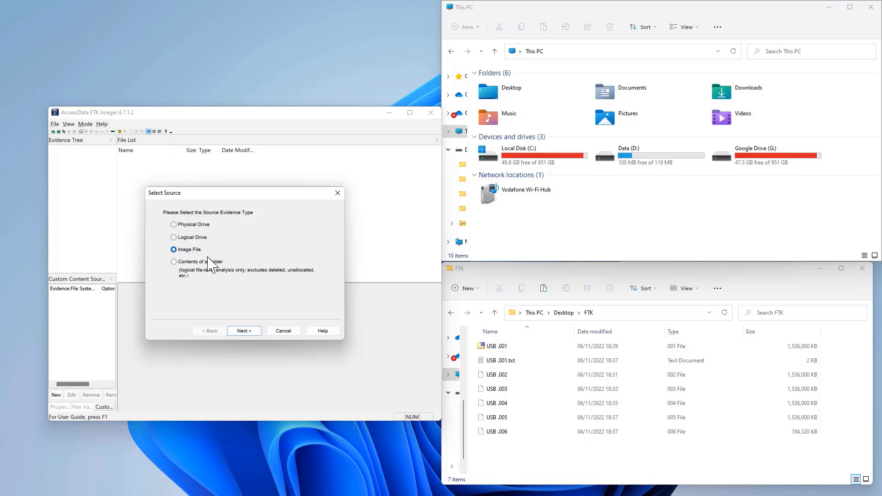
click(244, 331)
click(289, 257)
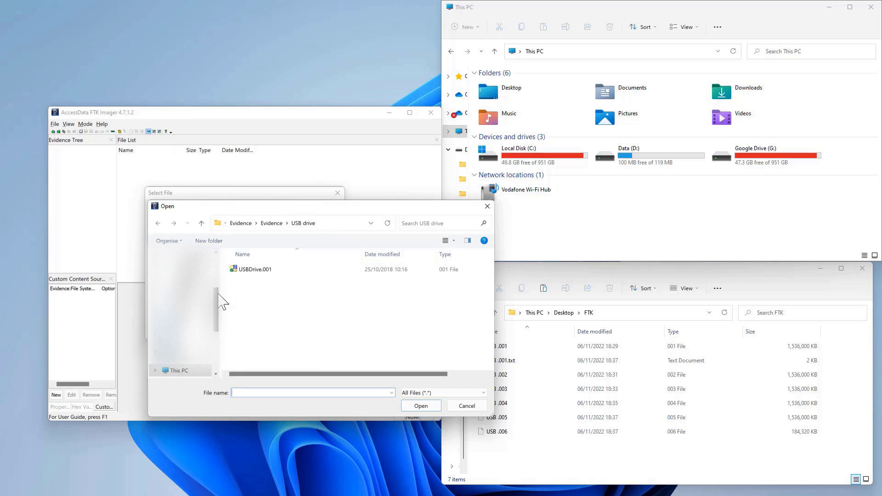
drag(219, 294, 216, 268)
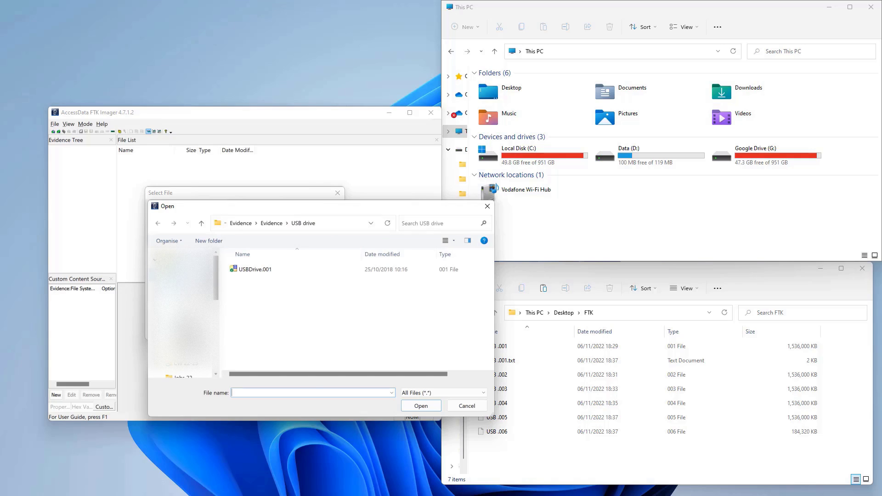
click(175, 276)
double_click(408, 283)
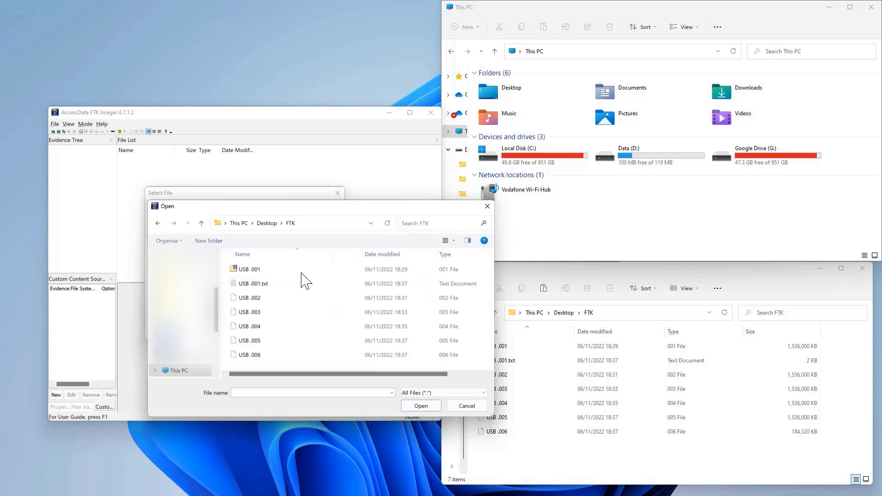
double_click(275, 271)
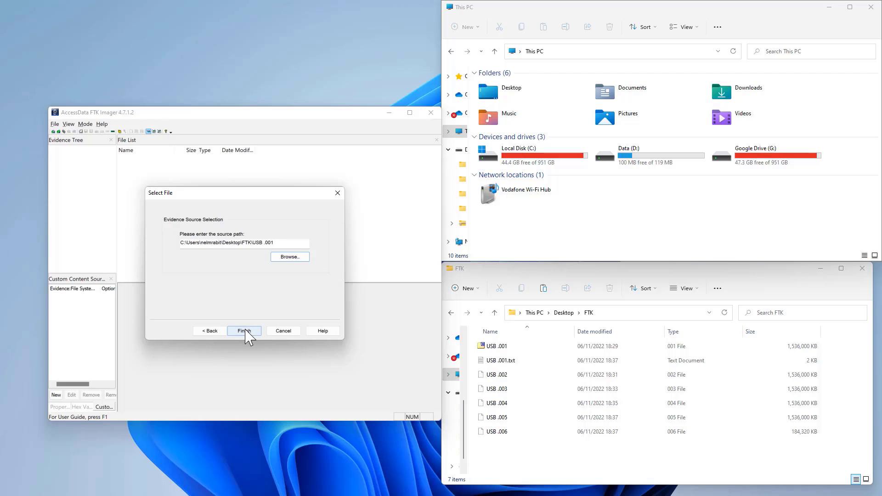
click(244, 331)
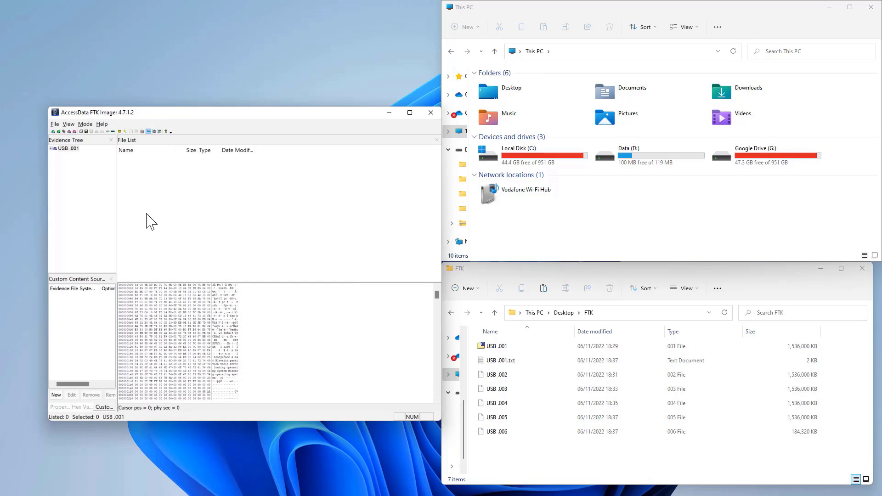
Step: Expand USB .001 and Partition 1 in the evidence tree and list the contents of the Data [NTFS] volume
click(51, 149)
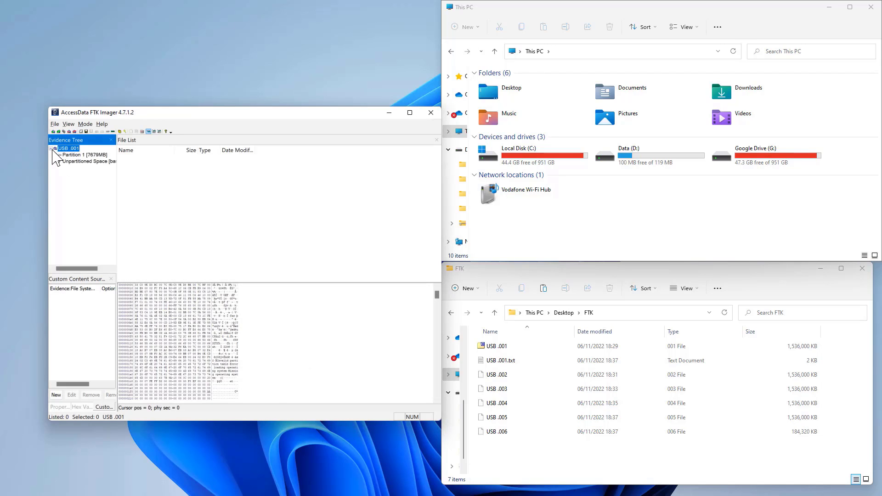
click(86, 155)
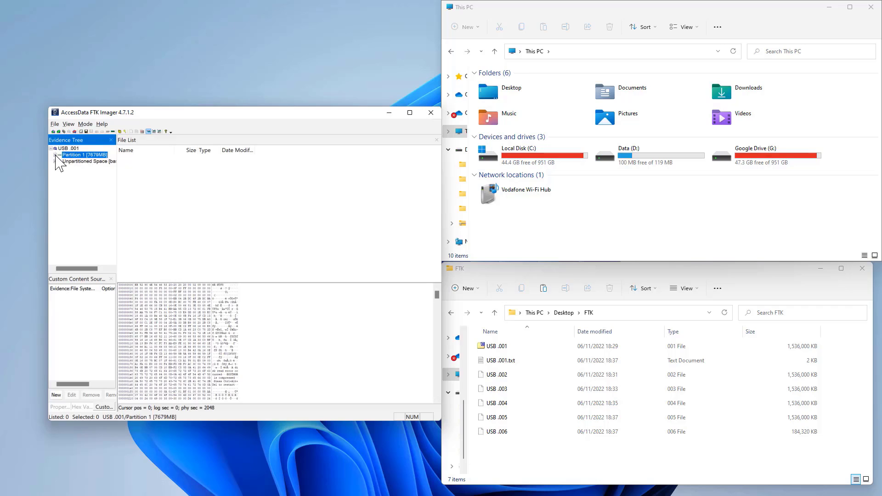
click(55, 155)
click(68, 163)
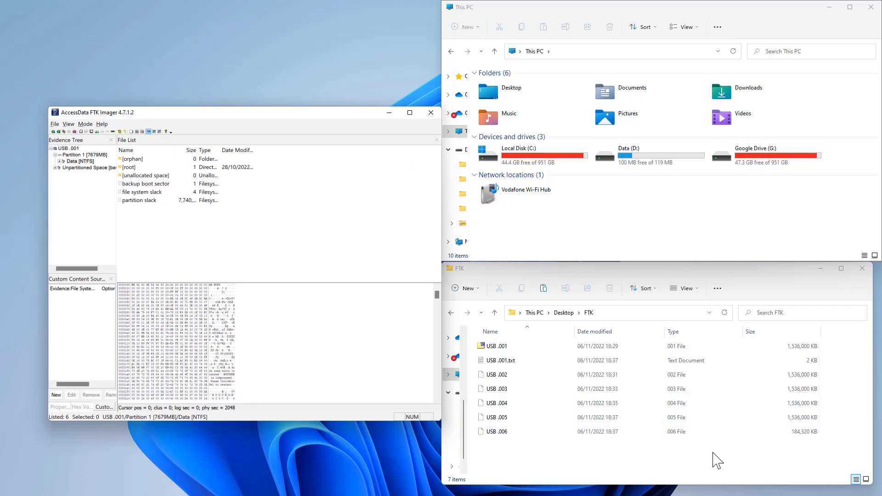
Step: Select all files in the FTK folder to check their combined size
drag(714, 460, 516, 349)
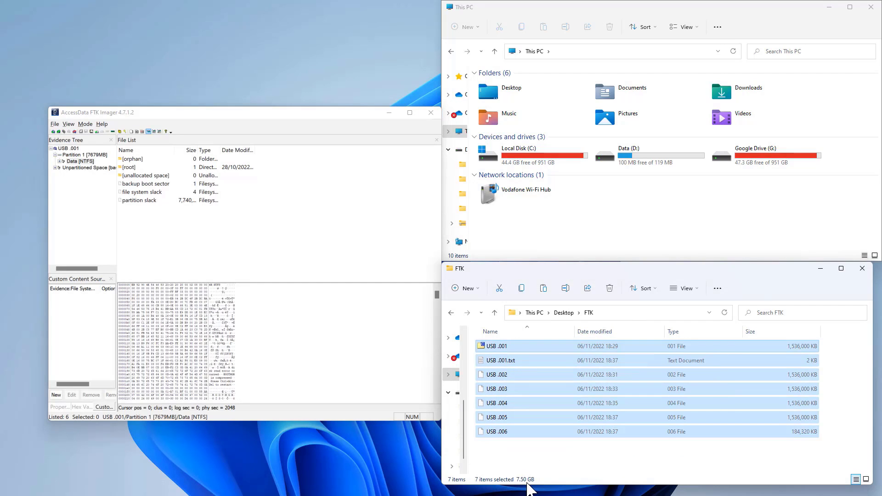